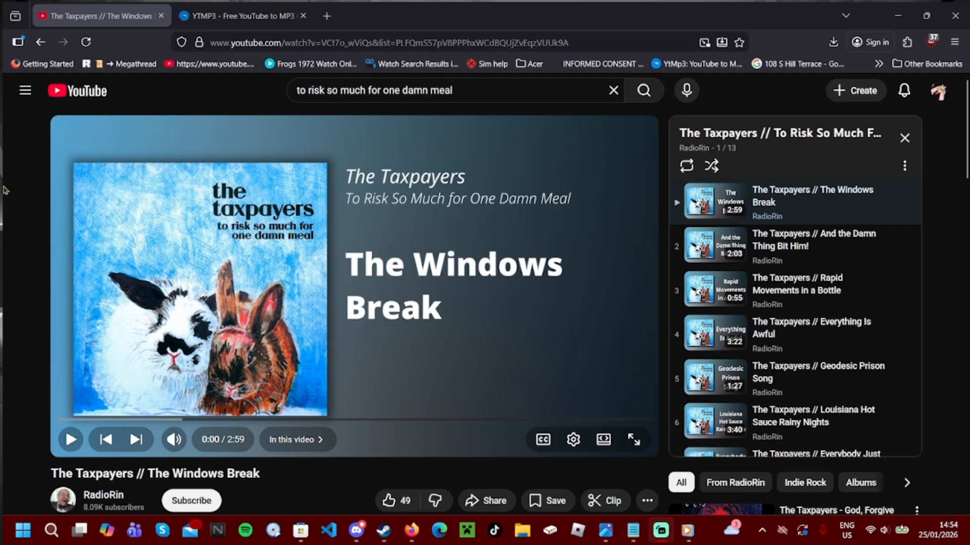
Copy the share link of the video "The Taxpayers // The Windows Break" and close the share dialog
{"action": "scroll", "coordinate": [760, 324], "scroll_direction": "down", "scroll_amount": 2}
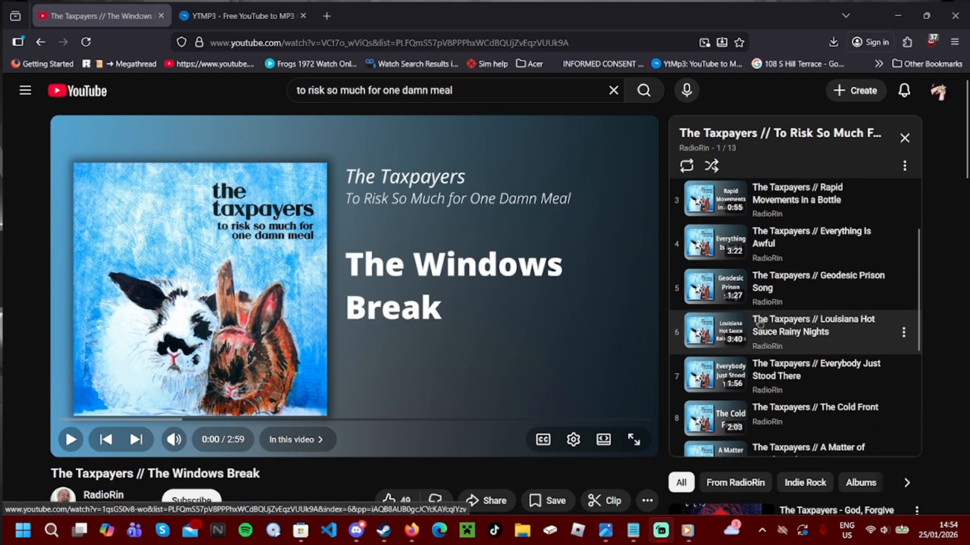
{"action": "scroll", "coordinate": [5, 239], "scroll_direction": "down", "scroll_amount": 1}
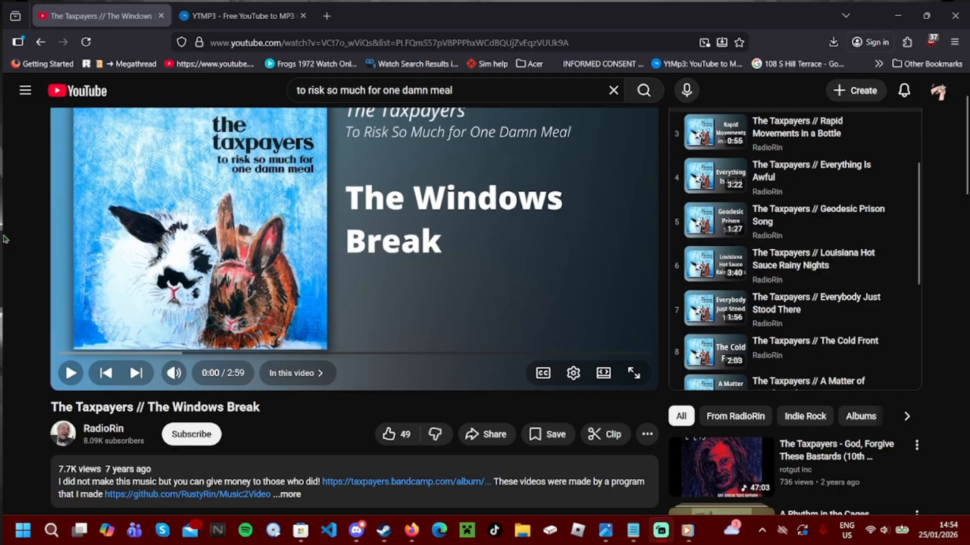
{"action": "scroll", "coordinate": [4, 239], "scroll_direction": "up", "scroll_amount": 1}
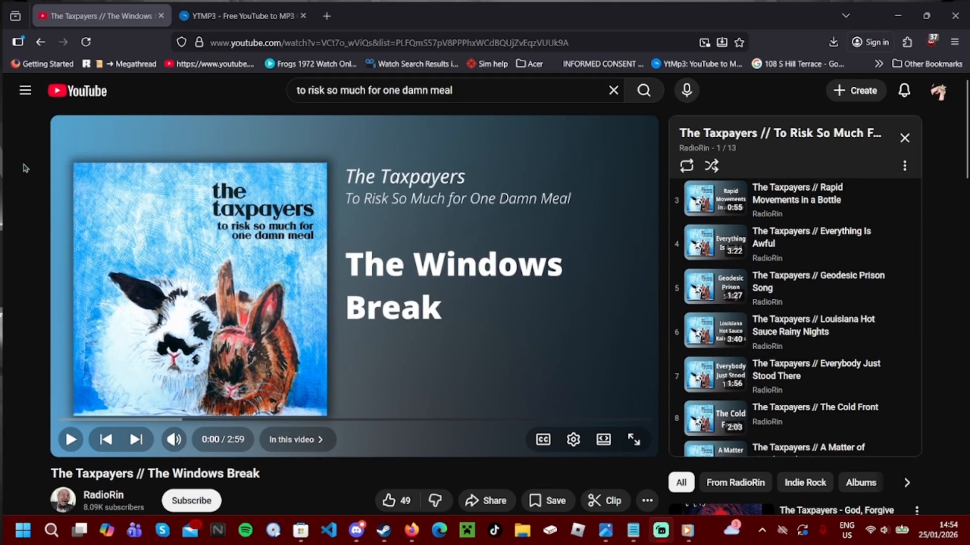
{"action": "scroll", "coordinate": [20, 174], "scroll_direction": "down", "scroll_amount": 2}
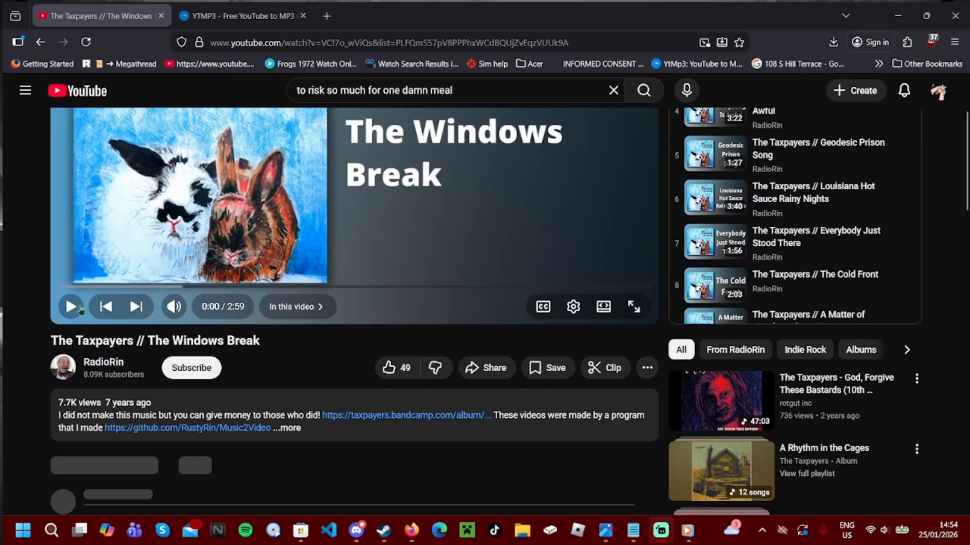
{"action": "left_click", "coordinate": [483, 368]}
{"action": "left_click", "coordinate": [604, 359]}
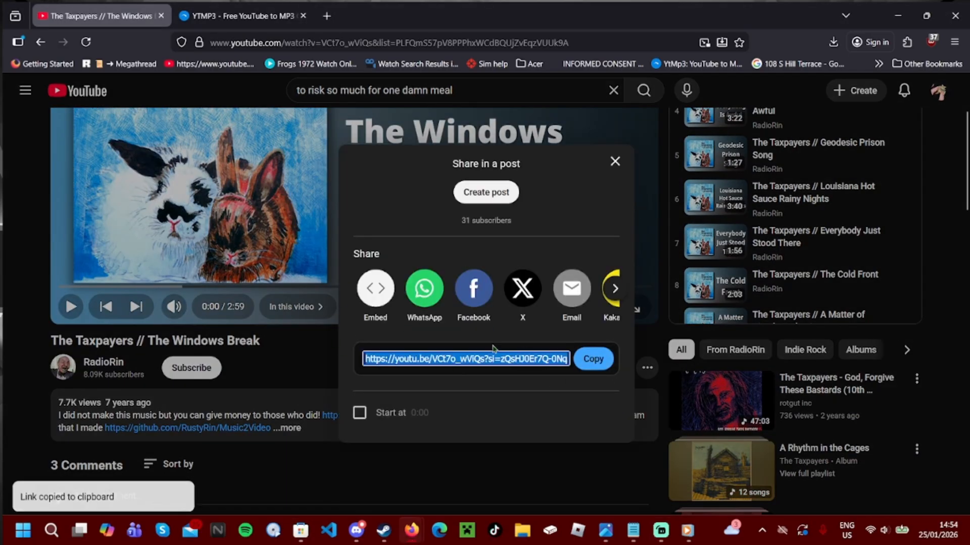
{"action": "left_click", "coordinate": [614, 162]}
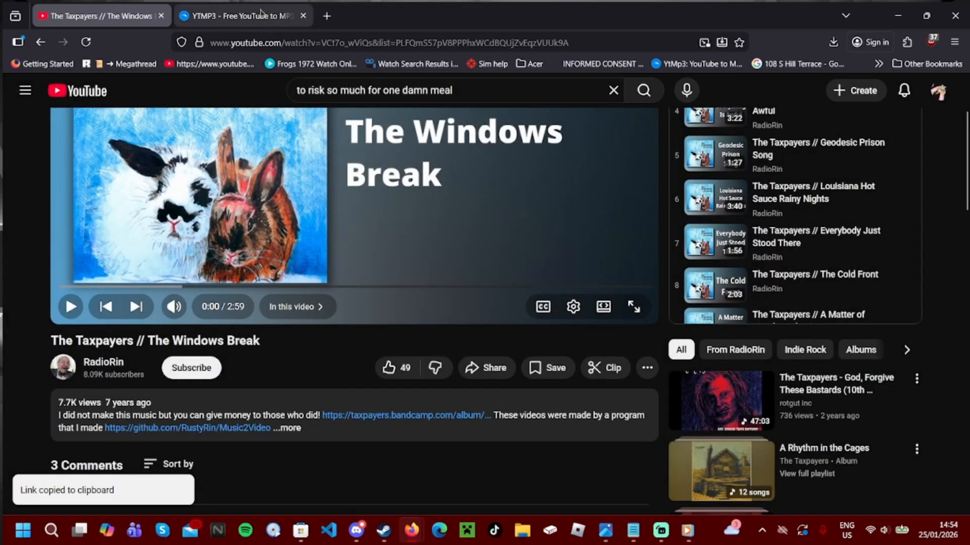
In the YTMP3 converter, download "The Taxpayers The Windows Break.mp3" and show the downloaded file in its folder
{"action": "left_click", "coordinate": [242, 15]}
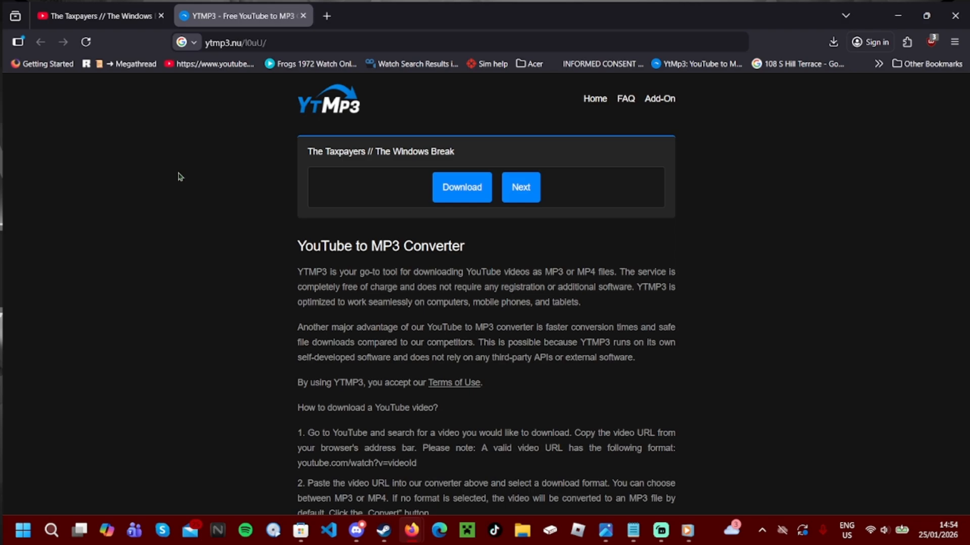
{"action": "left_click", "coordinate": [461, 186]}
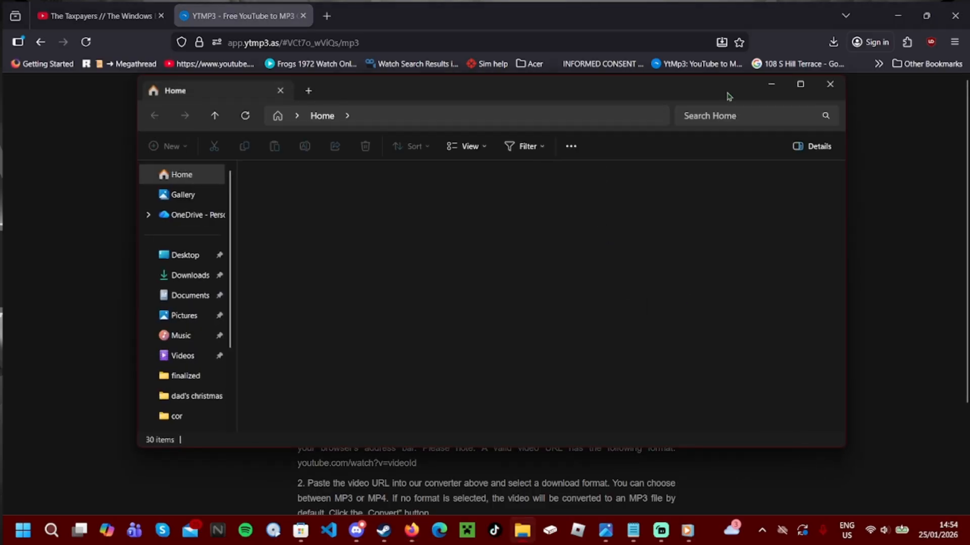
{"action": "left_click_drag", "start_coordinate": [713, 85], "coordinate": [969, 55]}
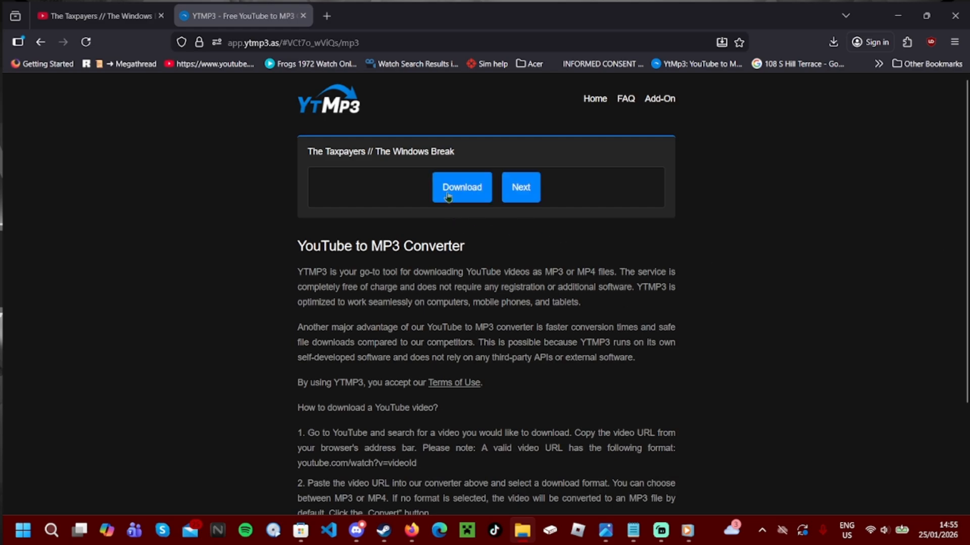
{"action": "left_click", "coordinate": [447, 193]}
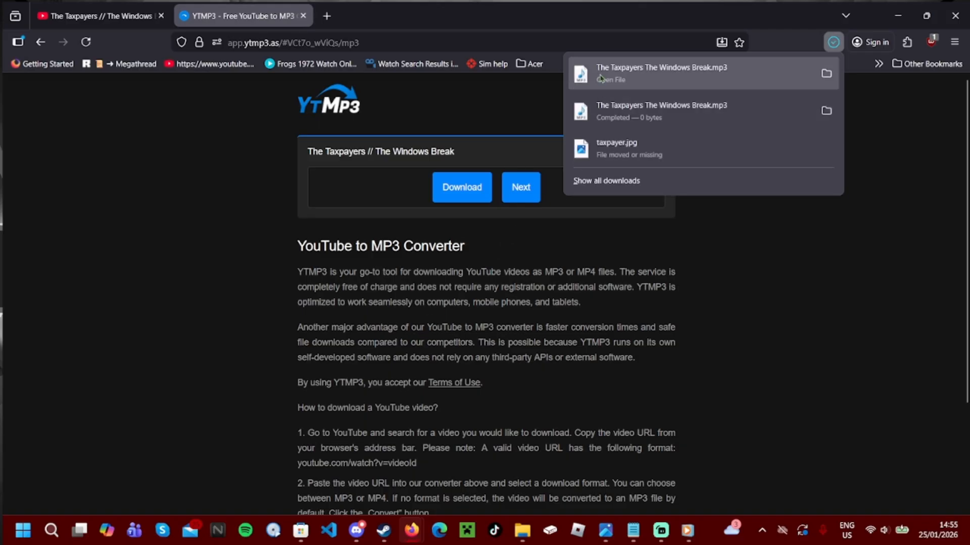
{"action": "left_click_drag", "start_coordinate": [601, 78], "coordinate": [644, 72]}
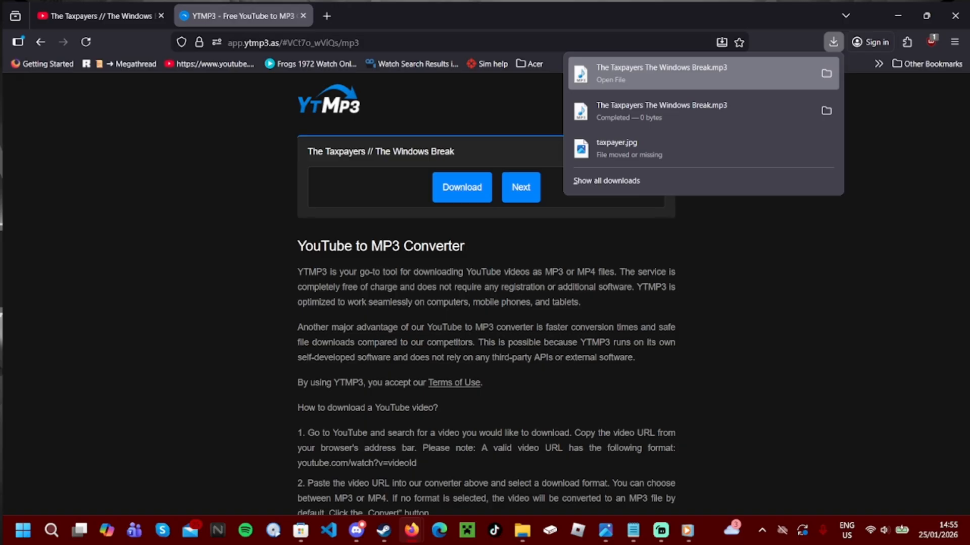
{"action": "left_click", "coordinate": [826, 74]}
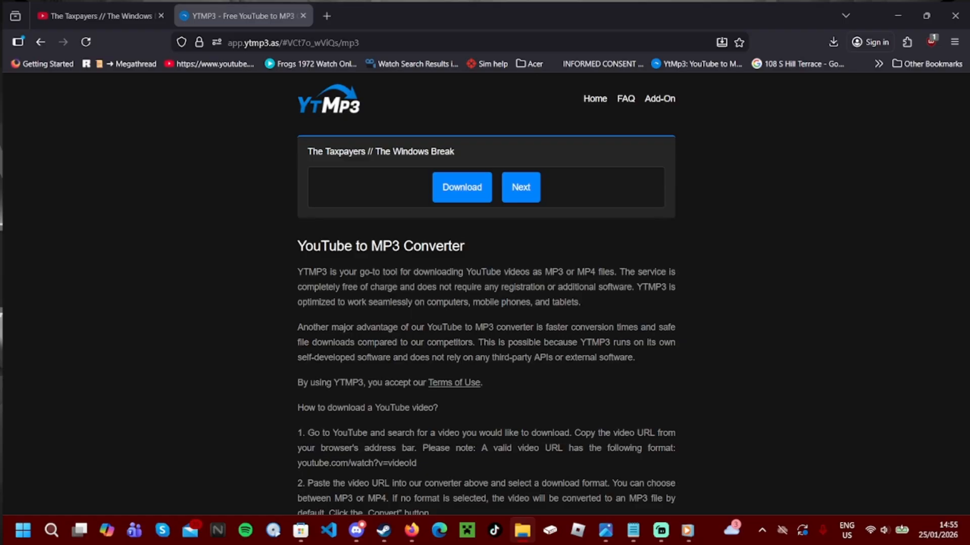
Back in the YouTube playlist, open "And the Damn Thing Bit Him!", pause it and copy its share link
{"action": "left_click", "coordinate": [116, 12]}
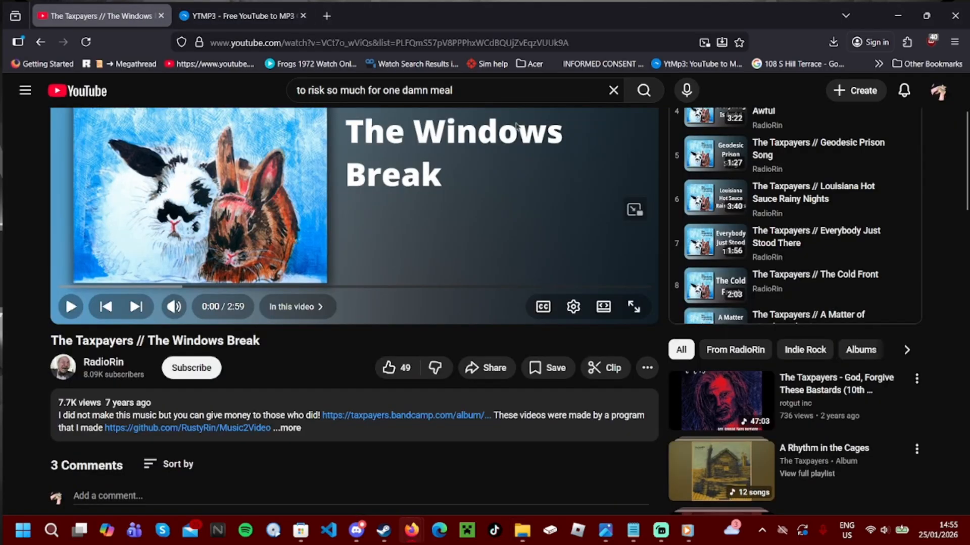
{"action": "scroll", "coordinate": [783, 177], "scroll_direction": "up", "scroll_amount": 5}
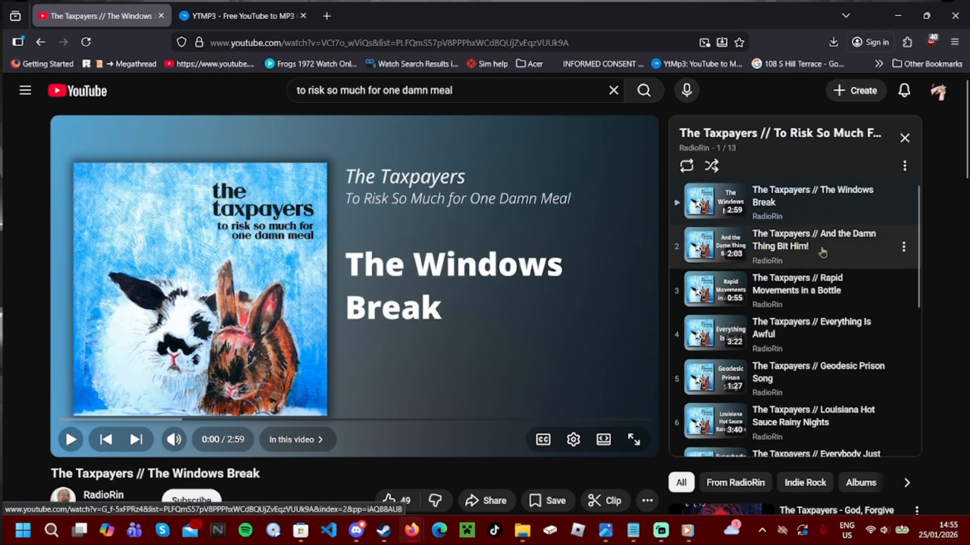
{"action": "left_click", "coordinate": [822, 250]}
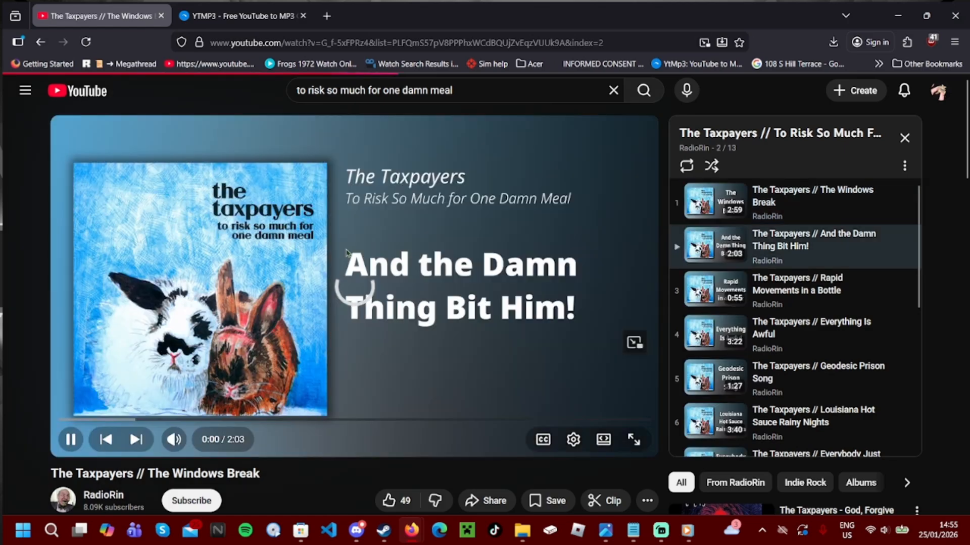
{"action": "left_click", "coordinate": [384, 245]}
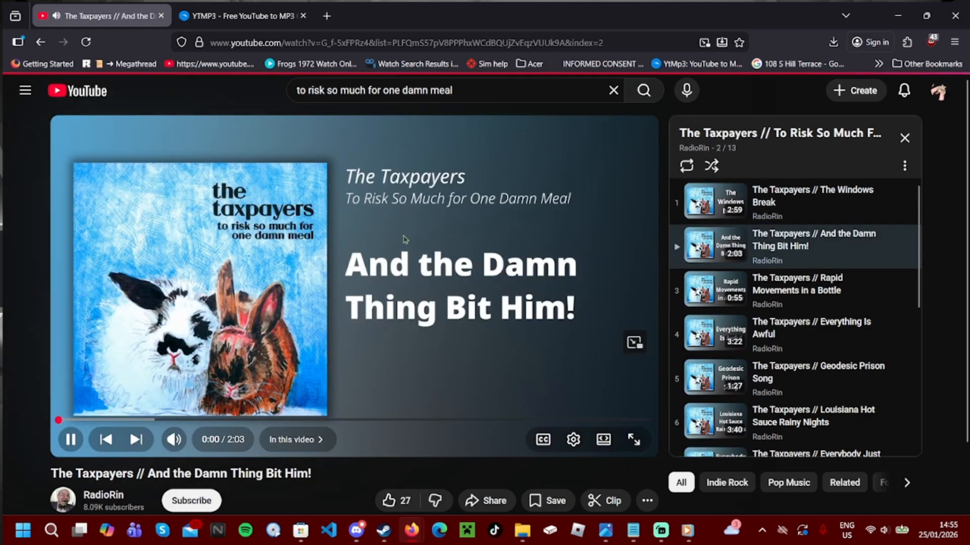
{"action": "scroll", "coordinate": [404, 238], "scroll_direction": "down", "scroll_amount": 1}
{"action": "scroll", "coordinate": [404, 239], "scroll_direction": "down", "scroll_amount": 2}
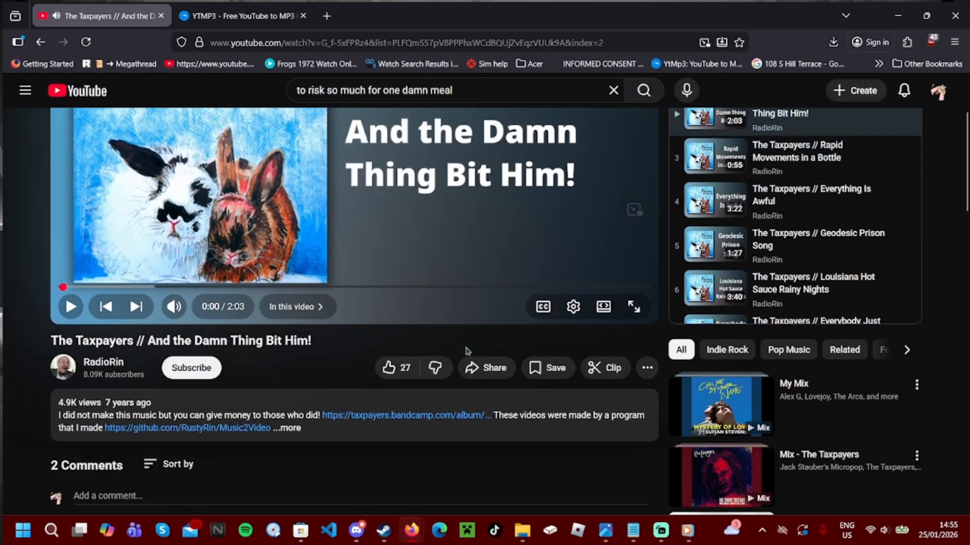
{"action": "left_click", "coordinate": [484, 369]}
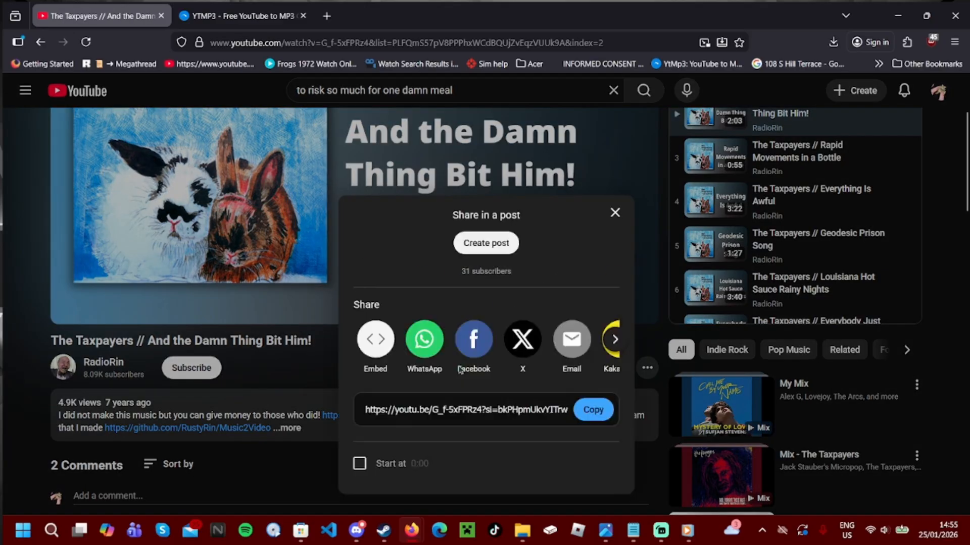
{"action": "left_click", "coordinate": [590, 361]}
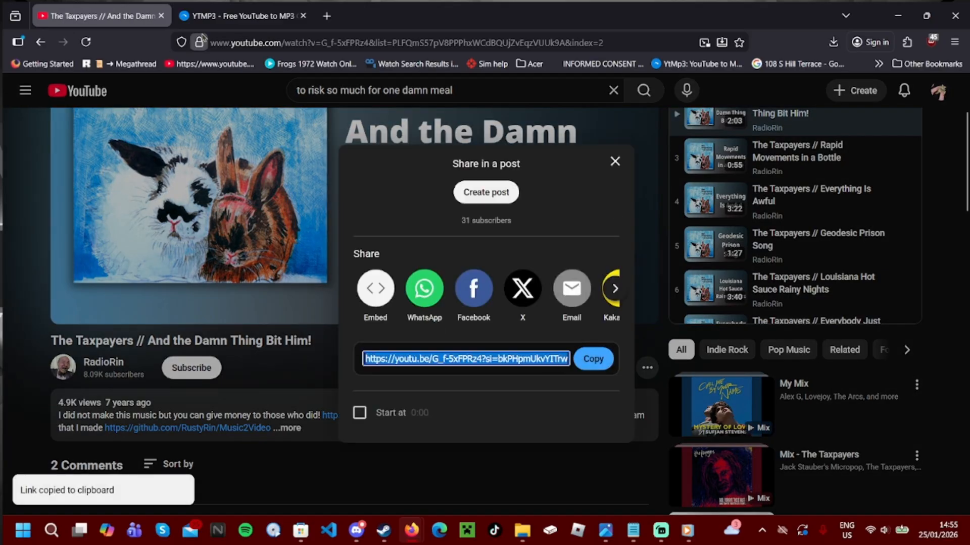
Start a new conversion in YTMP3 with the copied "And the Damn Thing Bit Him!" link, using the MP3 format
{"action": "left_click", "coordinate": [217, 17]}
{"action": "left_click", "coordinate": [525, 195]}
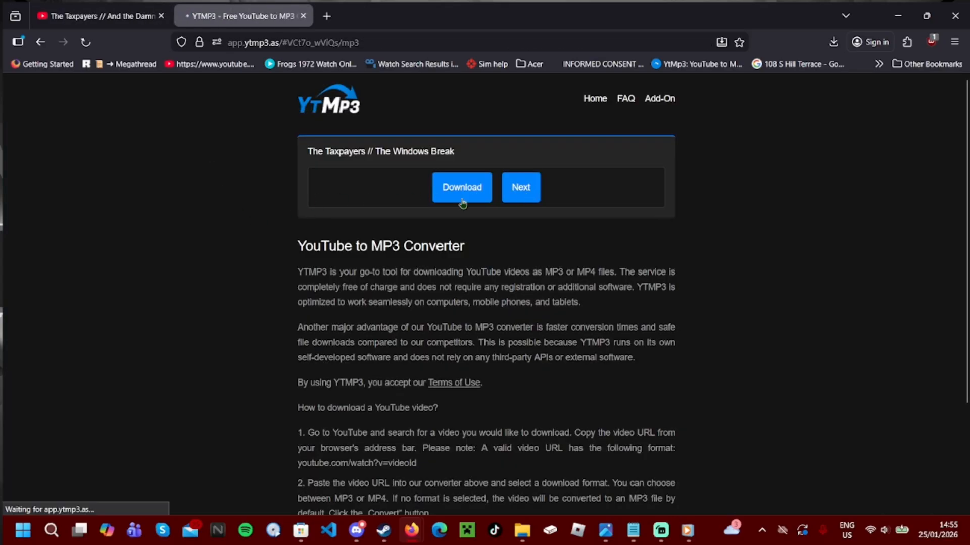
{"action": "key", "text": "ctrl+v"}
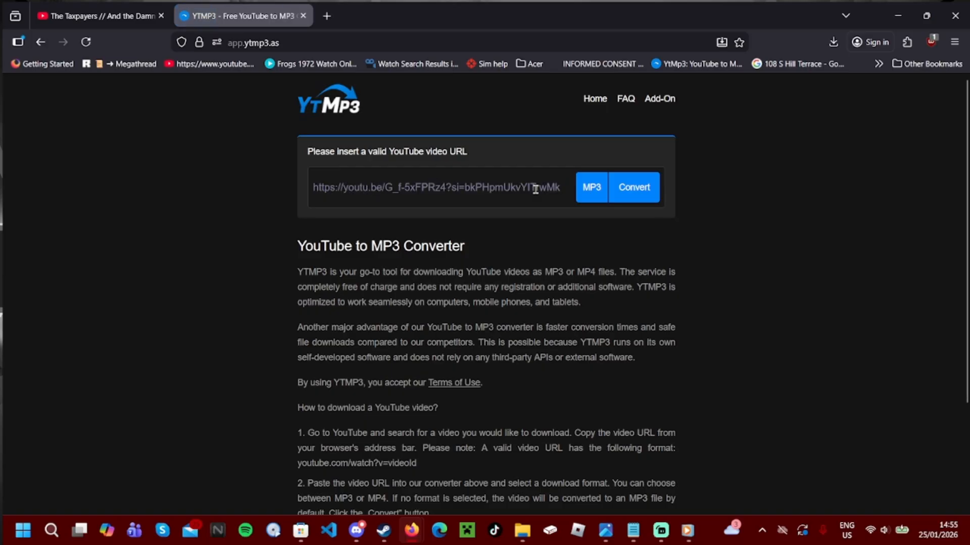
{"action": "left_click", "coordinate": [651, 191]}
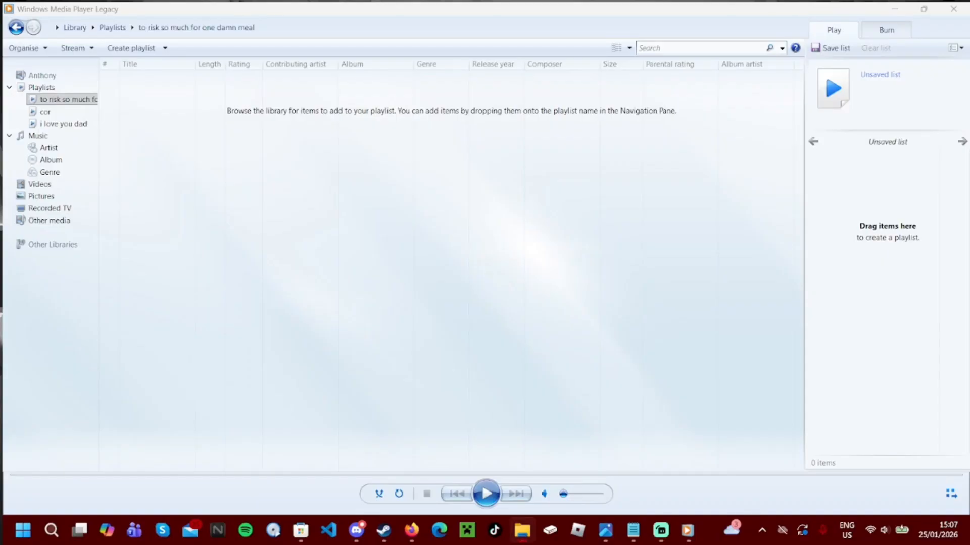
Add all 13 Taxpayers songs from the album folder to the unsaved play list in Windows Media Player Legacy
{"action": "left_click_drag", "start_coordinate": [969, 86], "coordinate": [527, 97]}
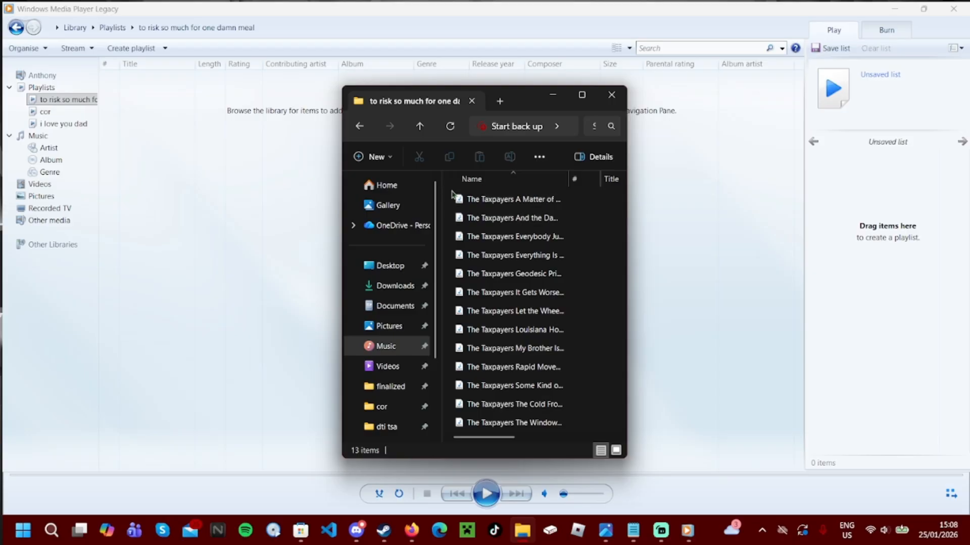
{"action": "left_click_drag", "start_coordinate": [448, 191], "coordinate": [558, 456]}
{"action": "left_click_drag", "start_coordinate": [504, 286], "coordinate": [447, 233]}
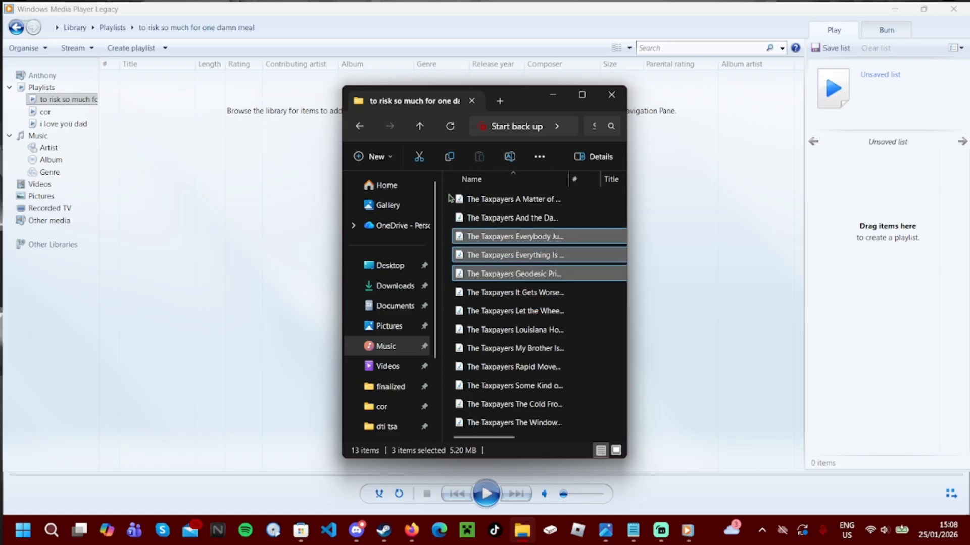
{"action": "left_click", "coordinate": [448, 201]}
{"action": "left_click_drag", "start_coordinate": [448, 199], "coordinate": [489, 450]}
{"action": "left_click_drag", "start_coordinate": [507, 316], "coordinate": [866, 261]}
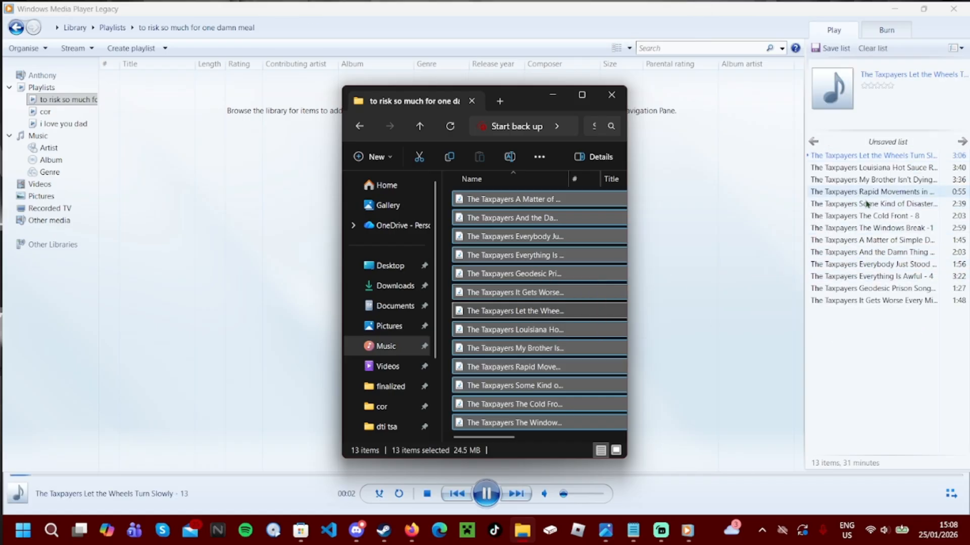
Widen the play list pane and move "The Windows Break" to first place and "And the Damn Thing Bit Him!" to second
{"action": "left_click", "coordinate": [899, 276]}
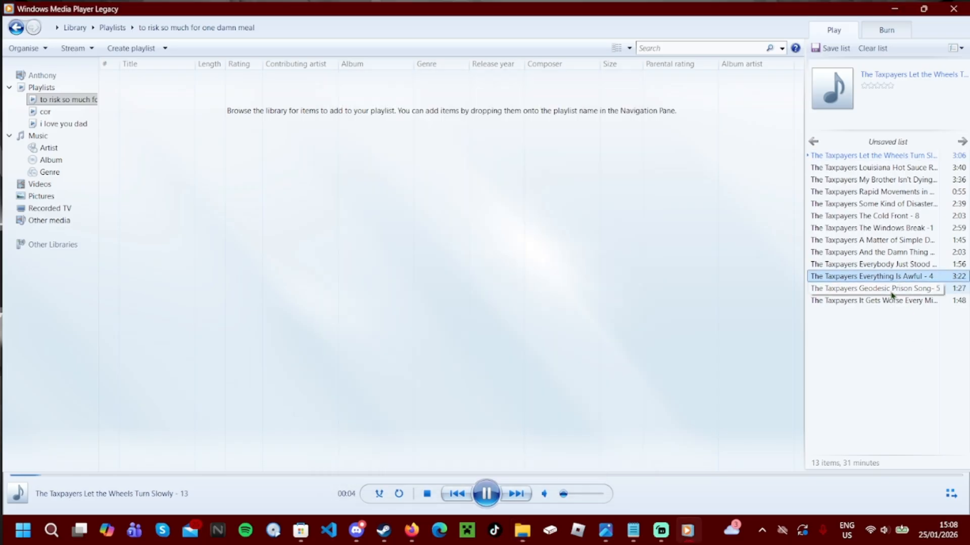
{"action": "left_click_drag", "start_coordinate": [805, 317], "coordinate": [522, 349]}
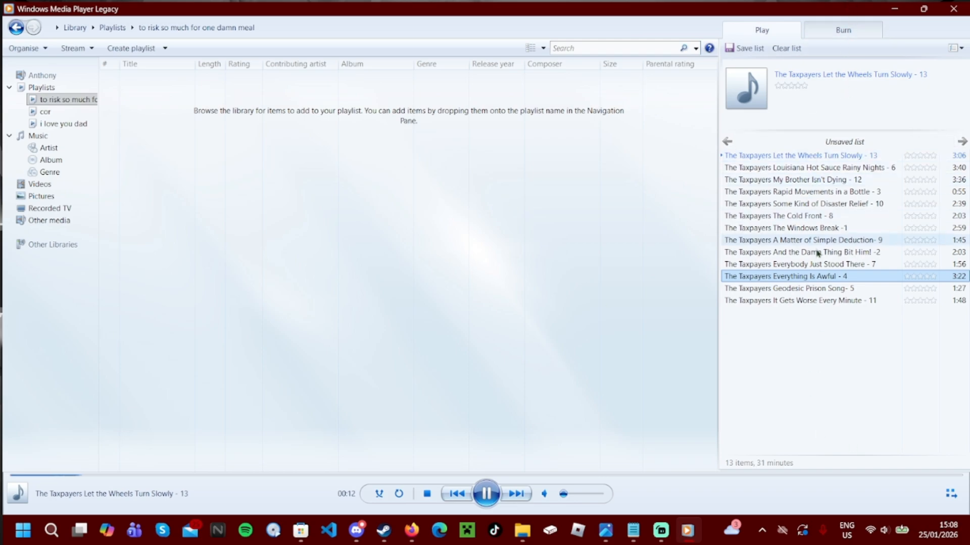
{"action": "left_click_drag", "start_coordinate": [810, 228], "coordinate": [795, 154]}
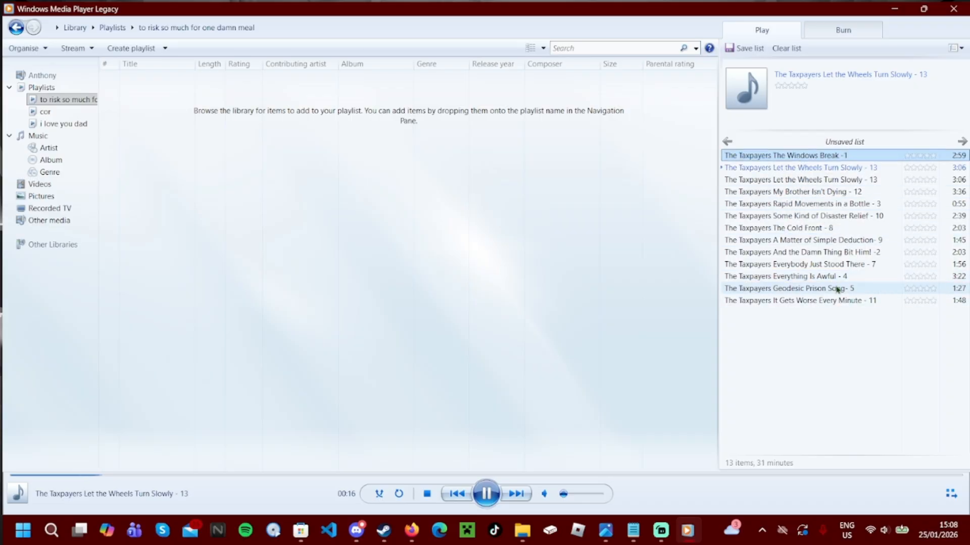
{"action": "left_click_drag", "start_coordinate": [838, 252], "coordinate": [831, 169]}
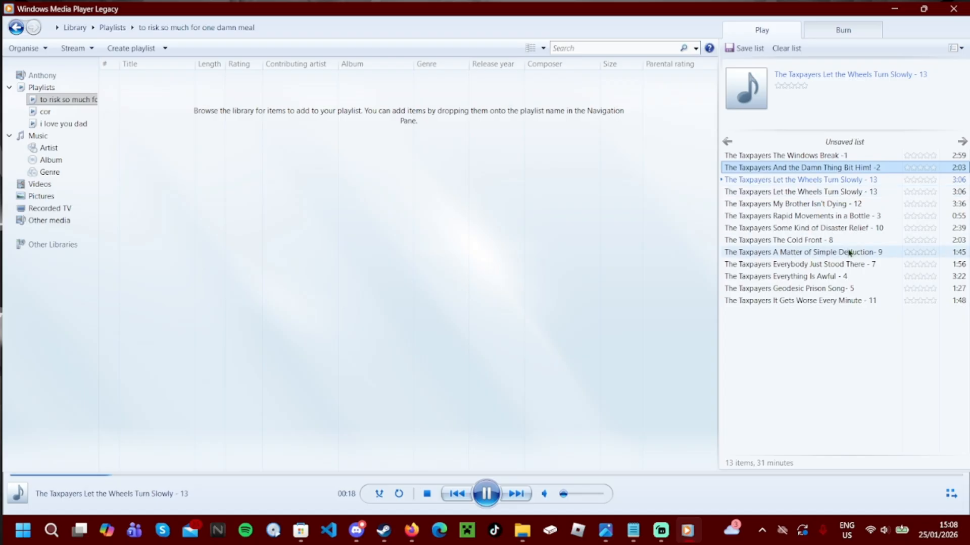
Remove the duplicate "Let the Wheels Turn Slowly" and place tracks 3, 4 and 5 in order after track 2, with track 13 last
{"action": "right_click", "coordinate": [864, 194]}
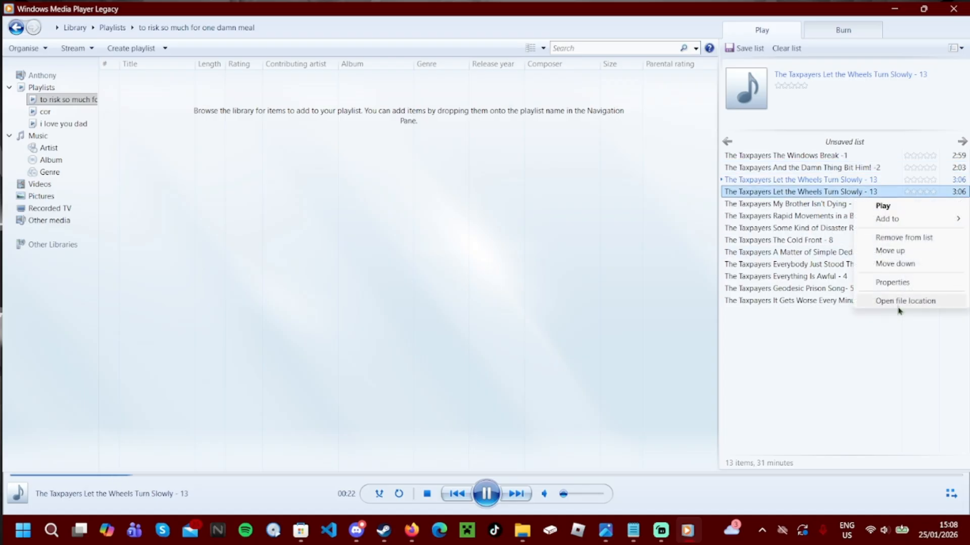
{"action": "left_click", "coordinate": [881, 238]}
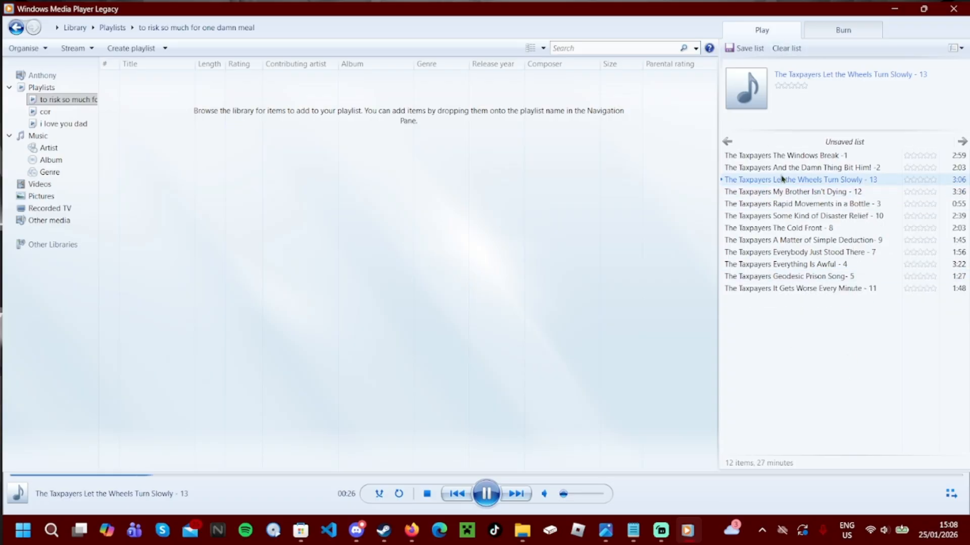
{"action": "left_click_drag", "start_coordinate": [803, 203], "coordinate": [796, 183]}
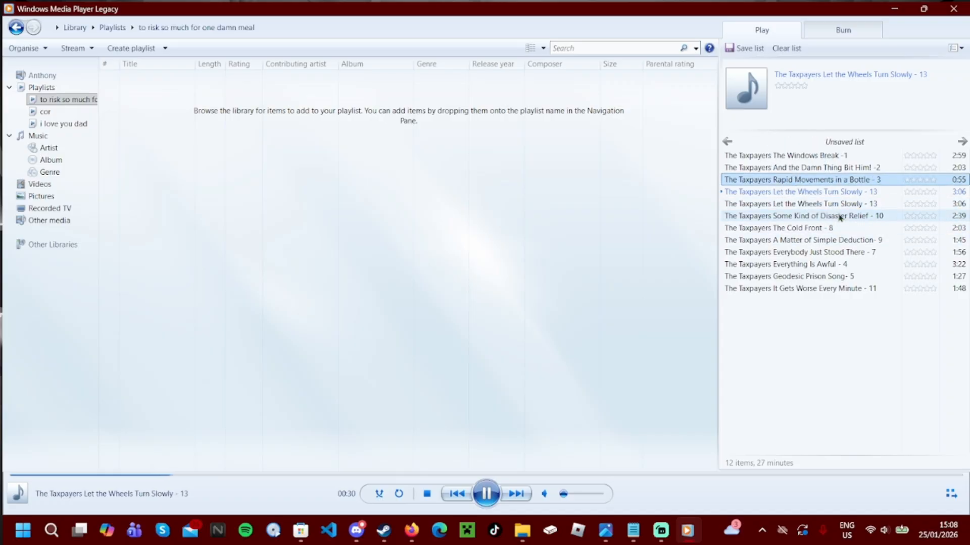
{"action": "left_click_drag", "start_coordinate": [837, 266], "coordinate": [822, 195]}
{"action": "left_click_drag", "start_coordinate": [826, 278], "coordinate": [807, 200]}
{"action": "mouse_move", "coordinate": [808, 276]}
{"action": "left_mouse_down"}
{"action": "mouse_move", "coordinate": [803, 202]}
{"action": "mouse_move", "coordinate": [810, 293]}
{"action": "left_mouse_up"}
Remove the two extra "Let the Wheels Turn Slowly" entries from the unsaved play list, keeping the one in last place
{"action": "right_click", "coordinate": [807, 232]}
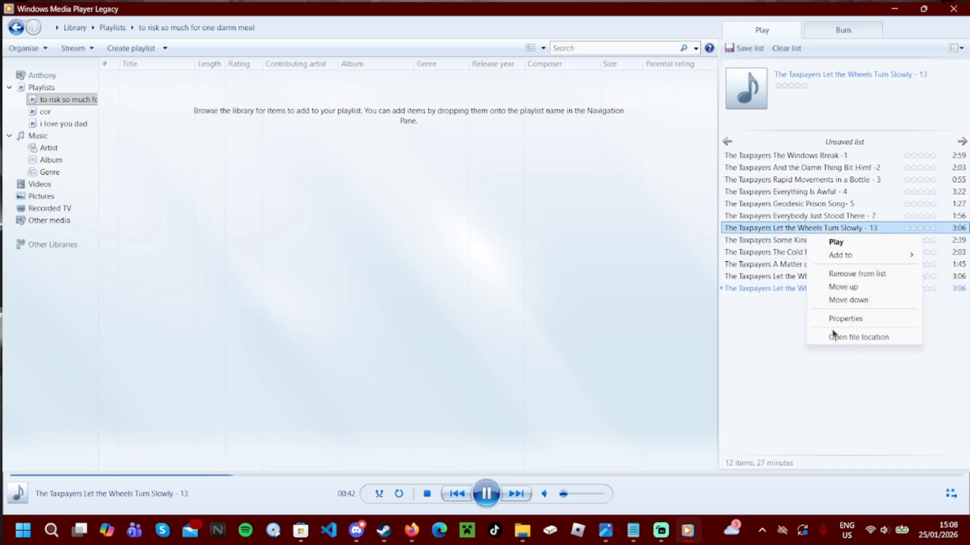
{"action": "left_click", "coordinate": [839, 274]}
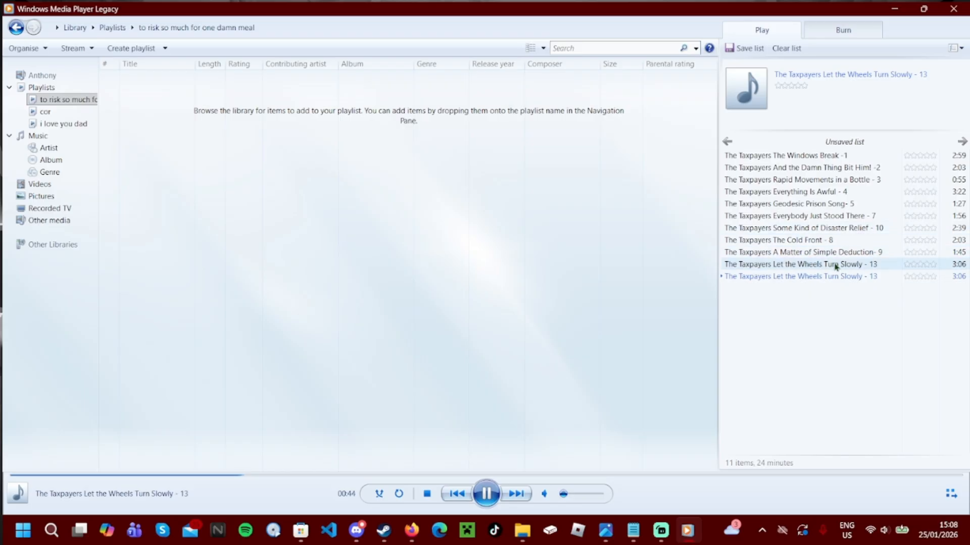
{"action": "right_click", "coordinate": [834, 265]}
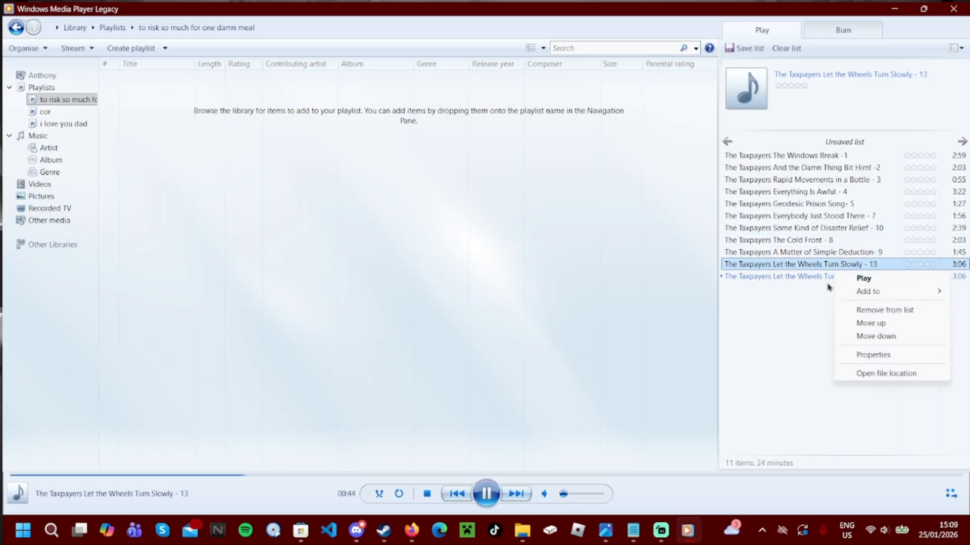
{"action": "left_click", "coordinate": [859, 310]}
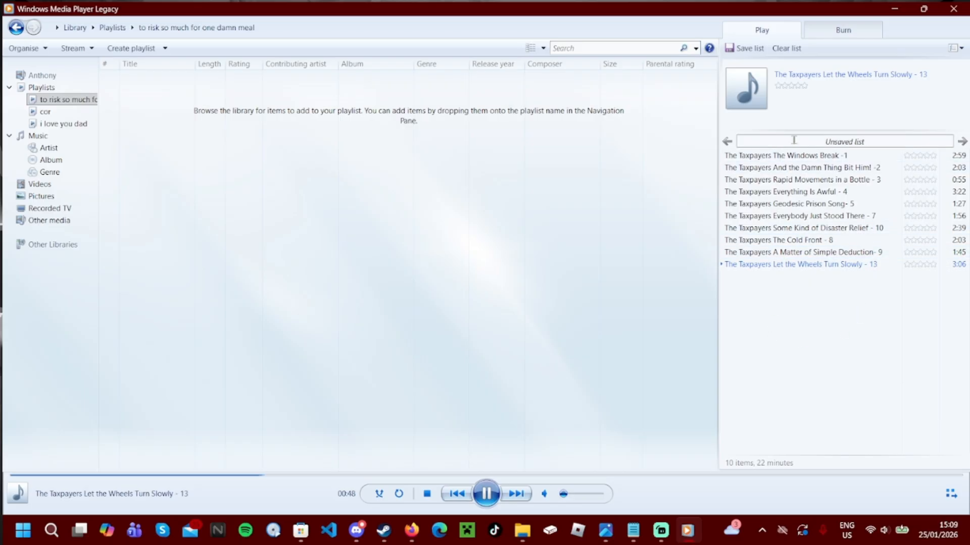
Move "The Cold Front" and "A Matter of Simple Deduction" above "Some Kind of Disaster Relief" so tracks 8, 9 and 10 are in order
{"action": "left_click", "coordinate": [800, 245]}
{"action": "left_click_drag", "start_coordinate": [801, 245], "coordinate": [806, 223]}
{"action": "left_click_drag", "start_coordinate": [864, 257], "coordinate": [853, 236]}
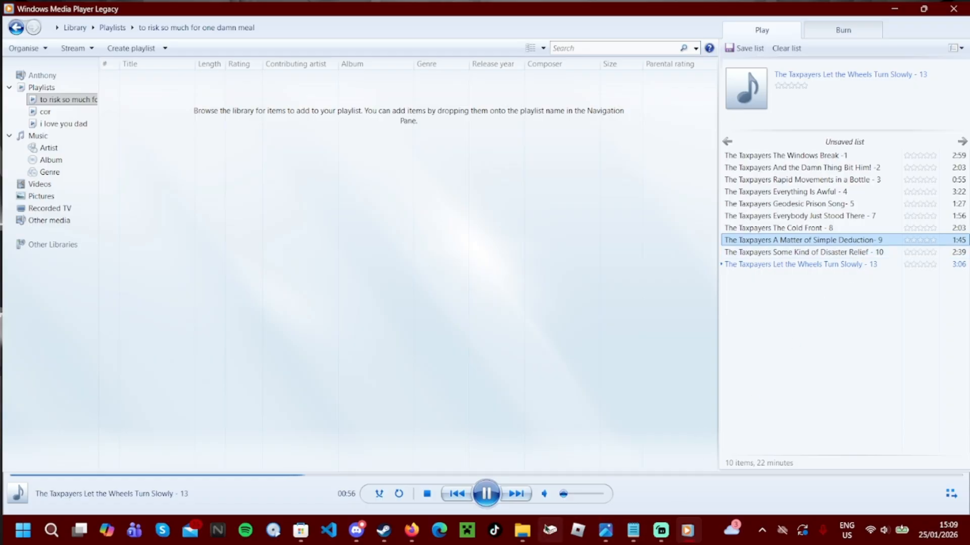
Show the album folder in File Explorer, widen its window and check the song files against the play list for missing tracks
{"action": "left_click", "coordinate": [522, 530]}
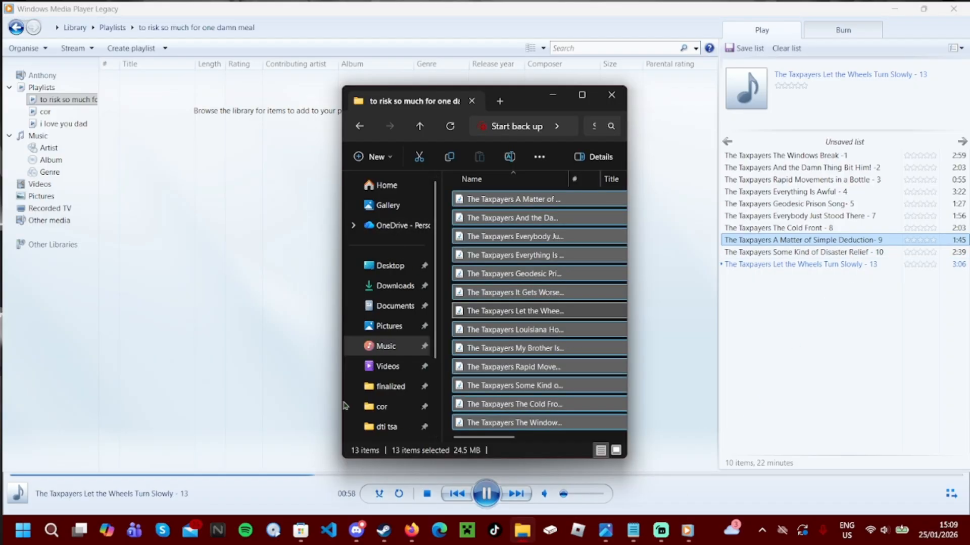
{"action": "left_click_drag", "start_coordinate": [343, 403], "coordinate": [96, 382]}
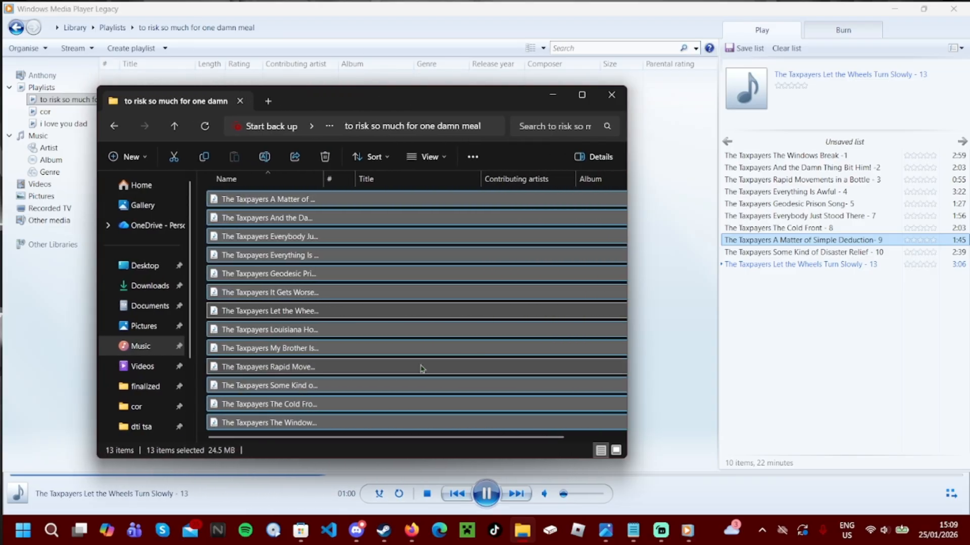
{"action": "left_click", "coordinate": [434, 329]}
{"action": "scroll", "coordinate": [403, 339], "scroll_direction": "left", "scroll_amount": 2}
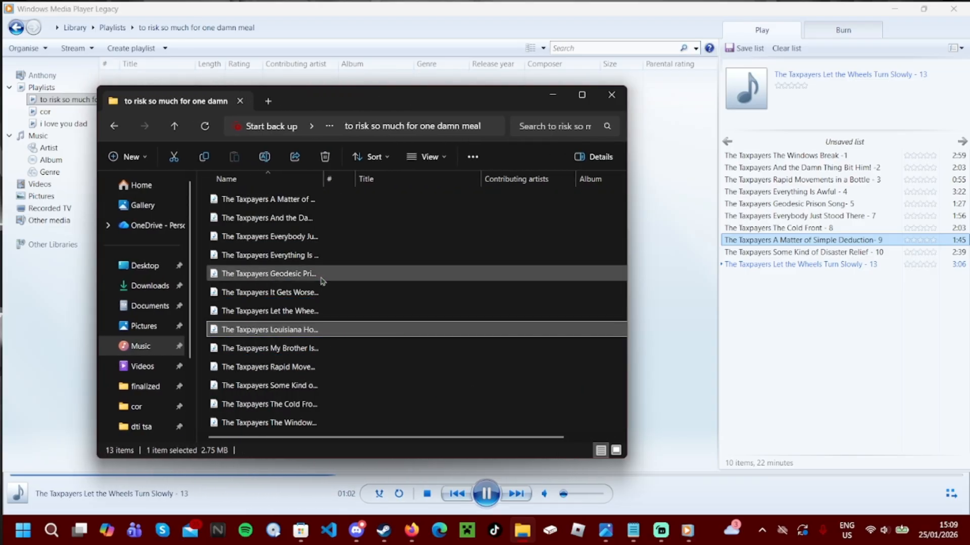
{"action": "left_click", "coordinate": [272, 219]}
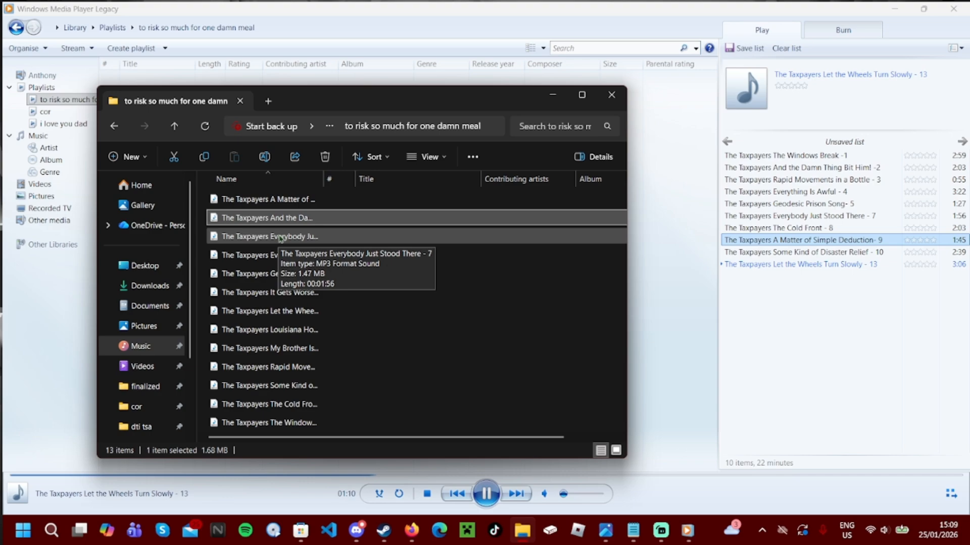
{"action": "left_click", "coordinate": [280, 236]}
{"action": "left_click", "coordinate": [278, 255]}
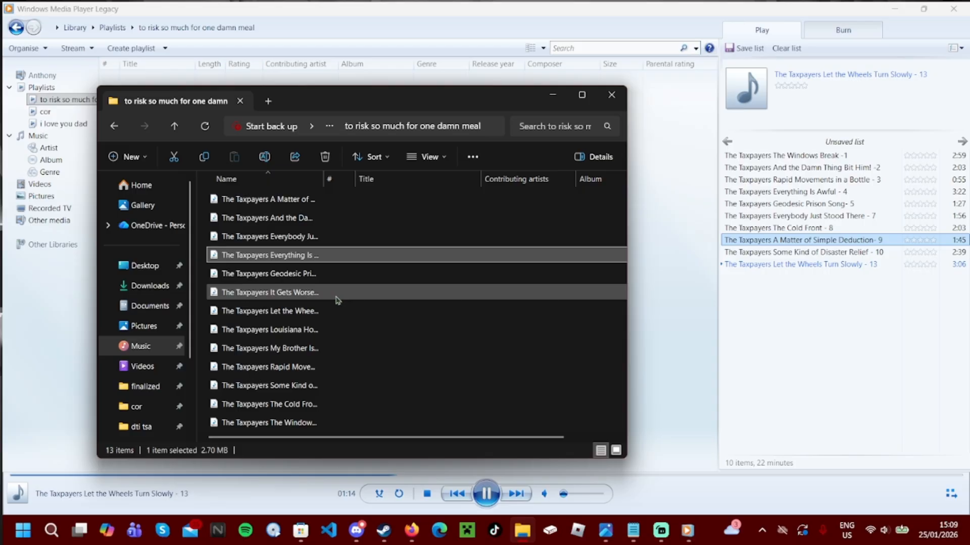
Return to the previous unsaved list in Windows Media Player and add missing tracks 6, 11 and 12 from the album folder in track order
{"action": "double_click", "coordinate": [339, 236]}
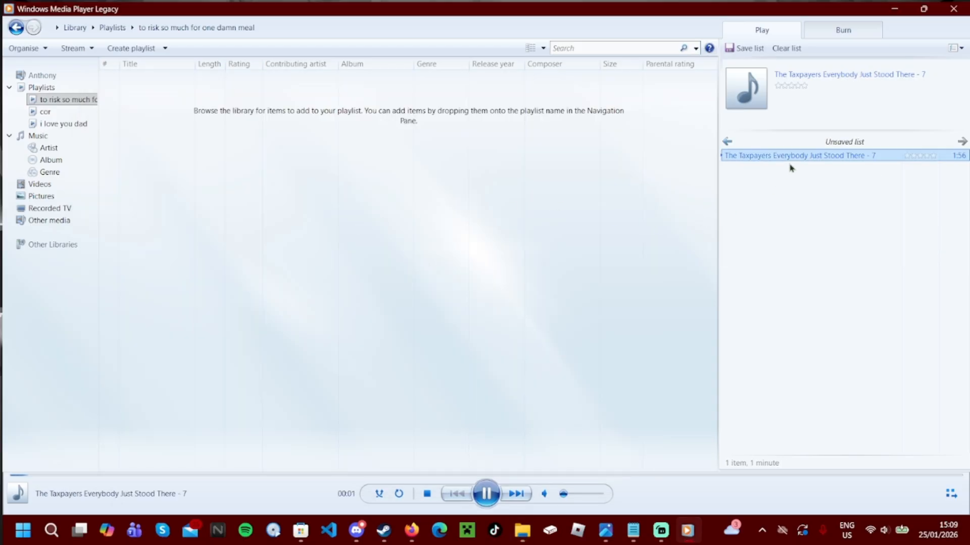
{"action": "left_click", "coordinate": [726, 143]}
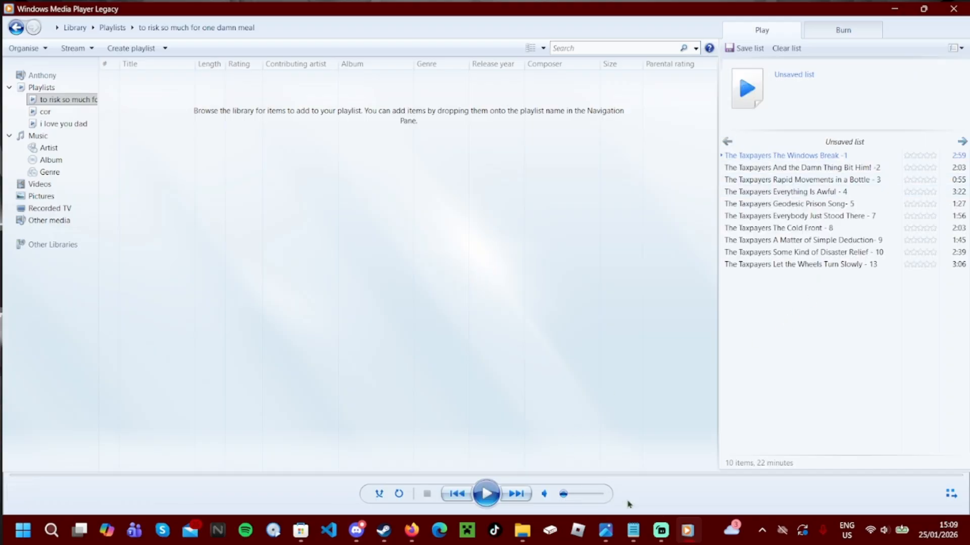
{"action": "mouse_move", "coordinate": [683, 528]}
{"action": "left_click", "coordinate": [522, 530]}
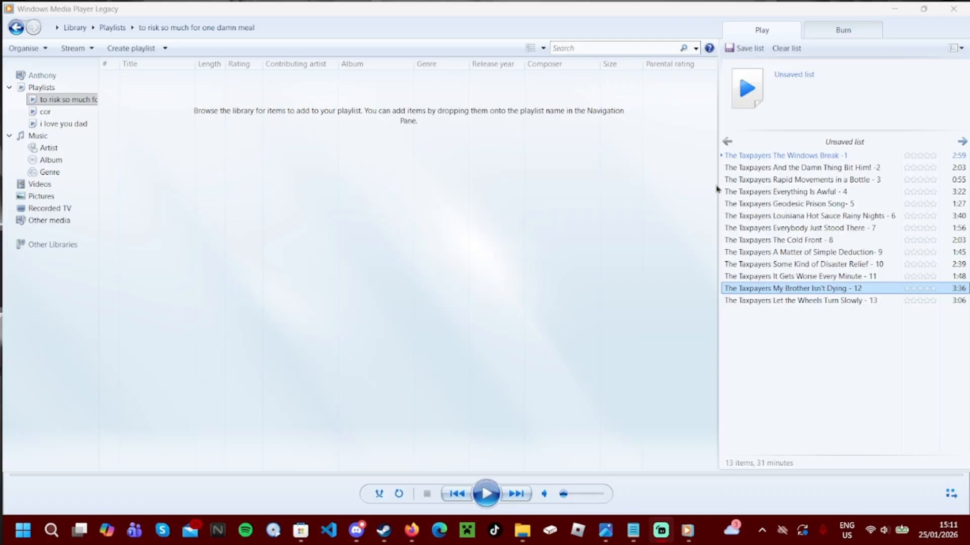
Name the unsaved play list "to risk so much for one damn meal" and save it
{"action": "left_click", "coordinate": [788, 79]}
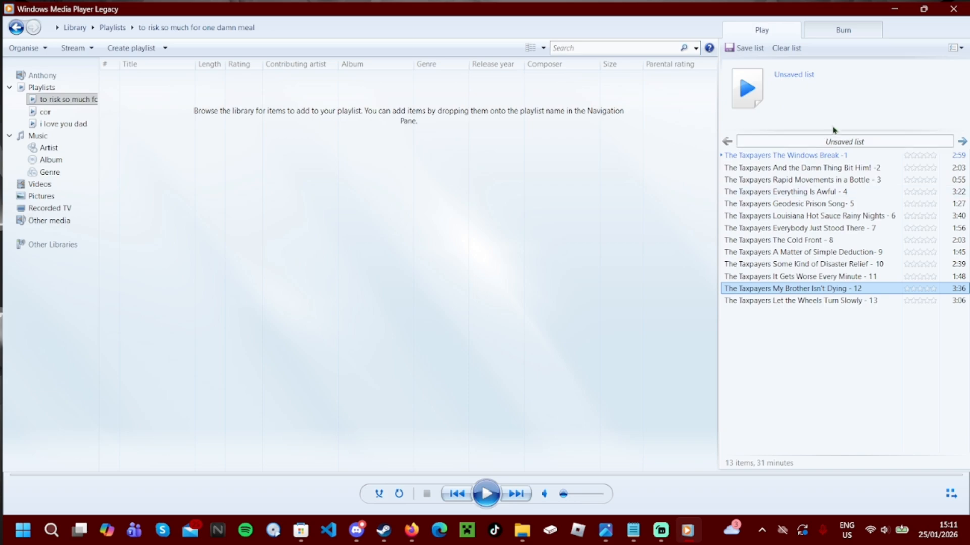
{"action": "left_click", "coordinate": [831, 140]}
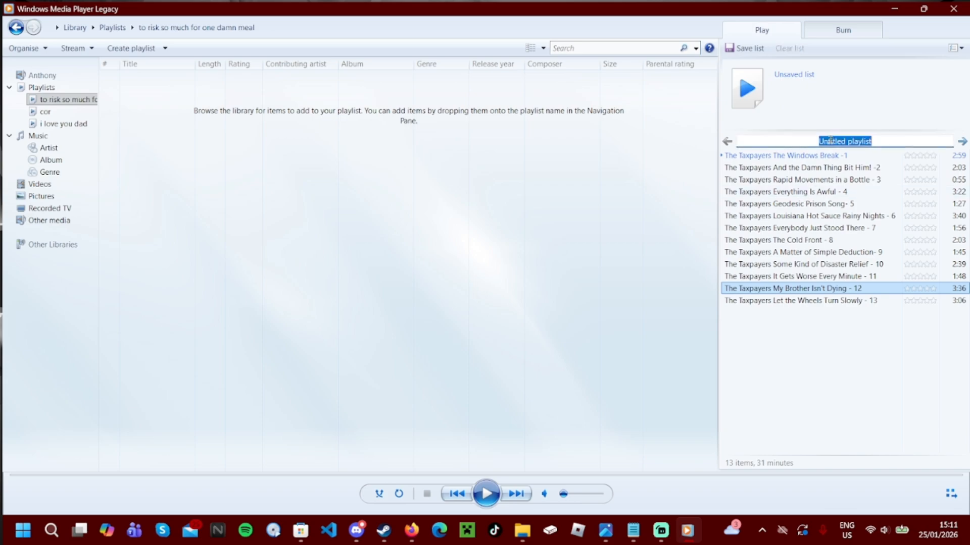
{"action": "type", "text": "to risk"}
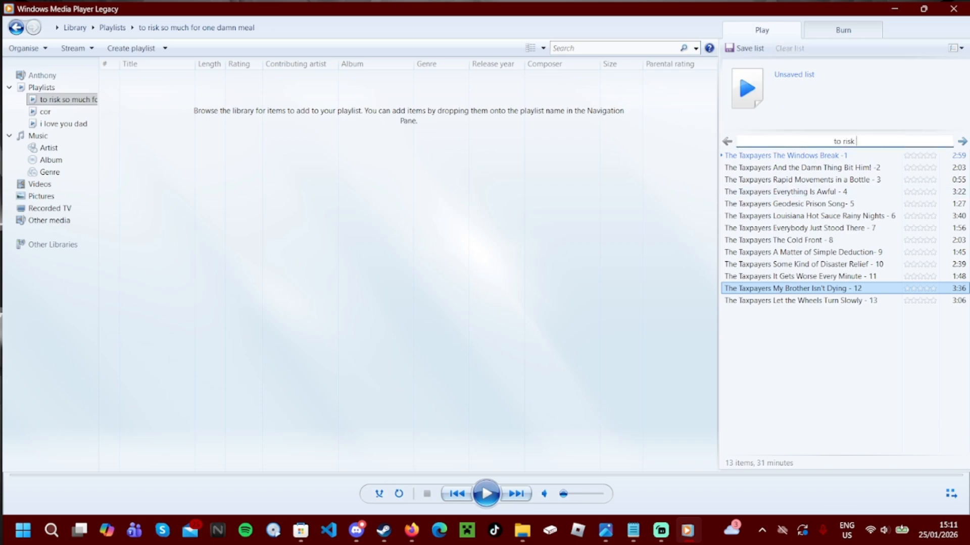
{"action": "type", "text": " so much for one damn mael"}
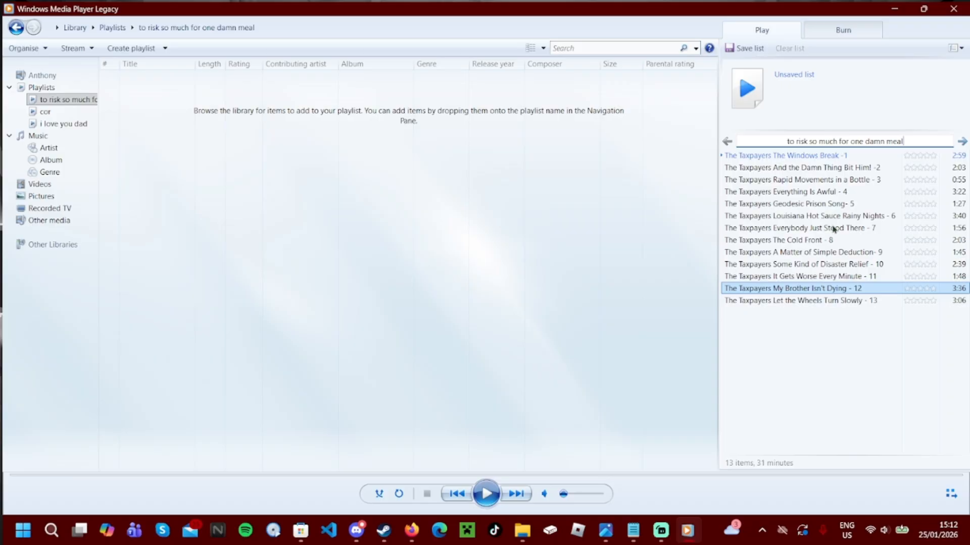
{"action": "left_click", "coordinate": [811, 386]}
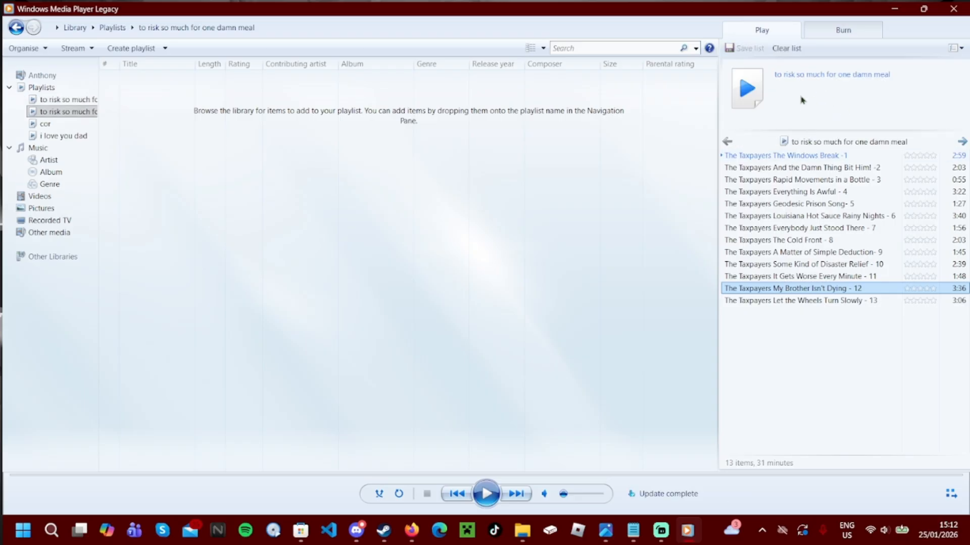
Start burning the 13 album songs in the burn list to the blank disc in CD Drive (E:) as an audio CD
{"action": "left_click", "coordinate": [844, 34]}
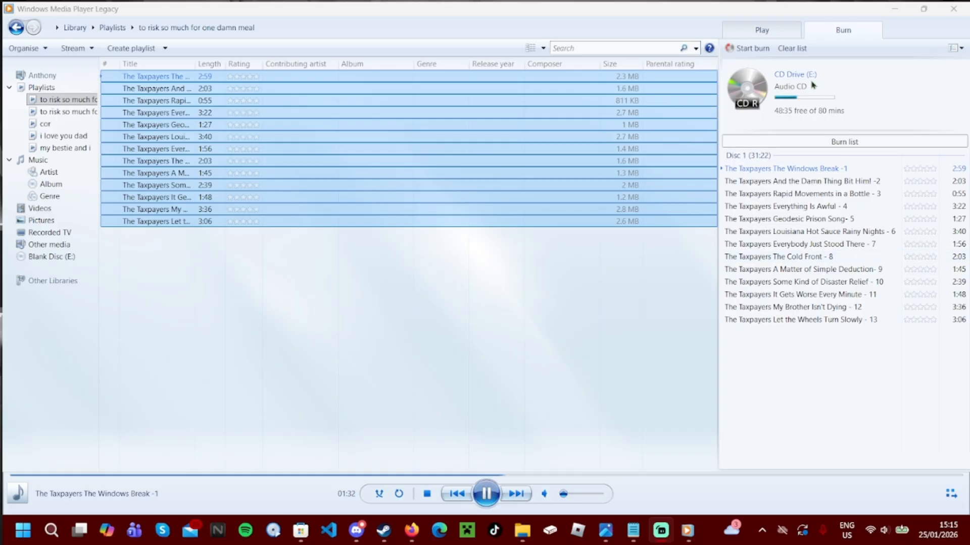
{"action": "left_click", "coordinate": [752, 50]}
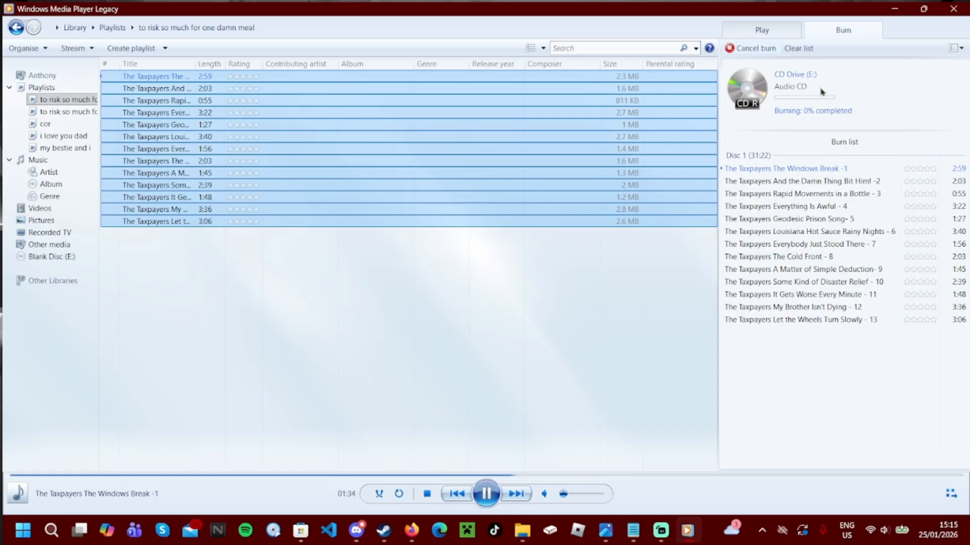